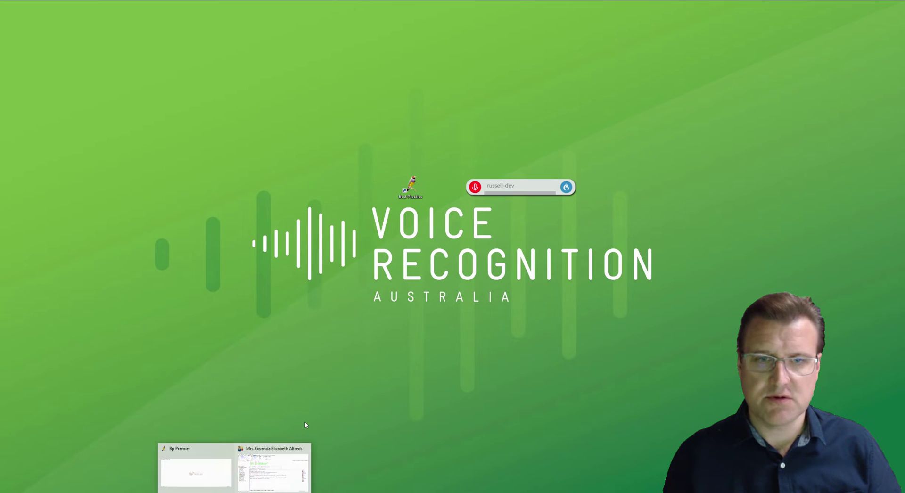
Clear the old advice text from the patient's visit note and move the Dragon bar aside.
{"action": "left_click", "coordinate": [306, 450]}
{"action": "left_click_drag", "start_coordinate": [353, 273], "coordinate": [130, 143]}
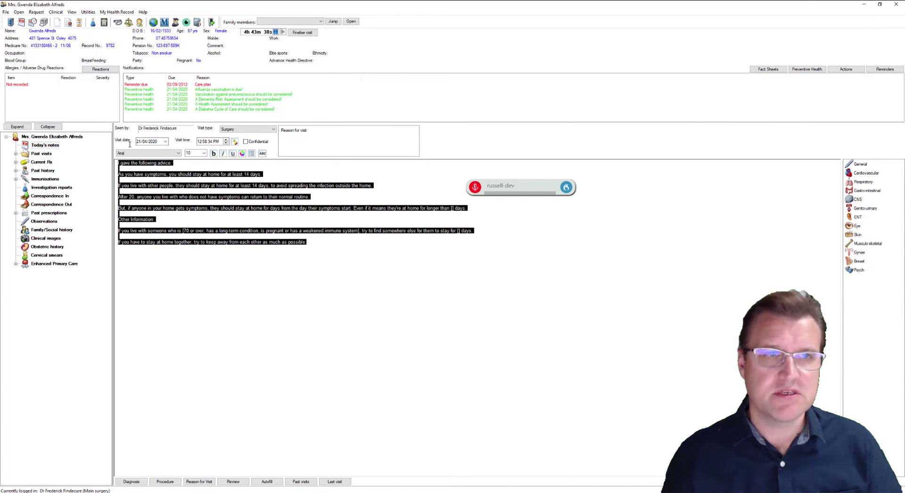
{"action": "key", "text": "Delete"}
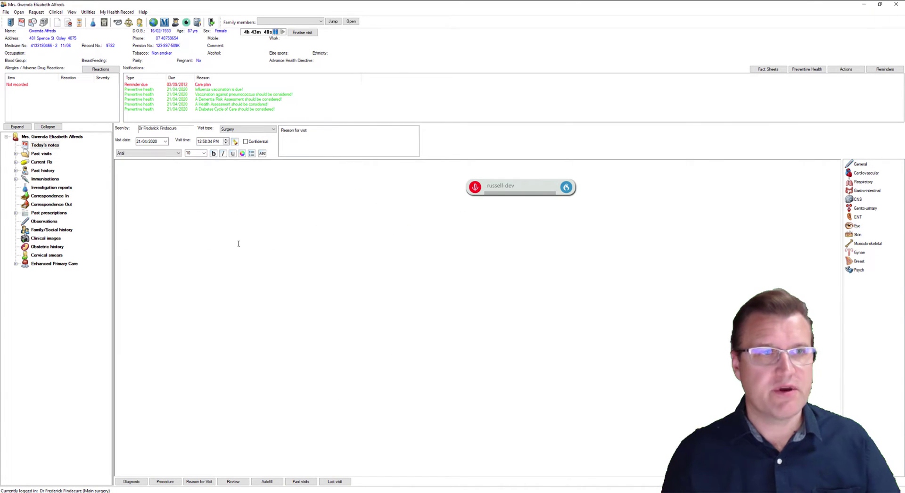
{"action": "left_click_drag", "start_coordinate": [539, 187], "coordinate": [378, 144]}
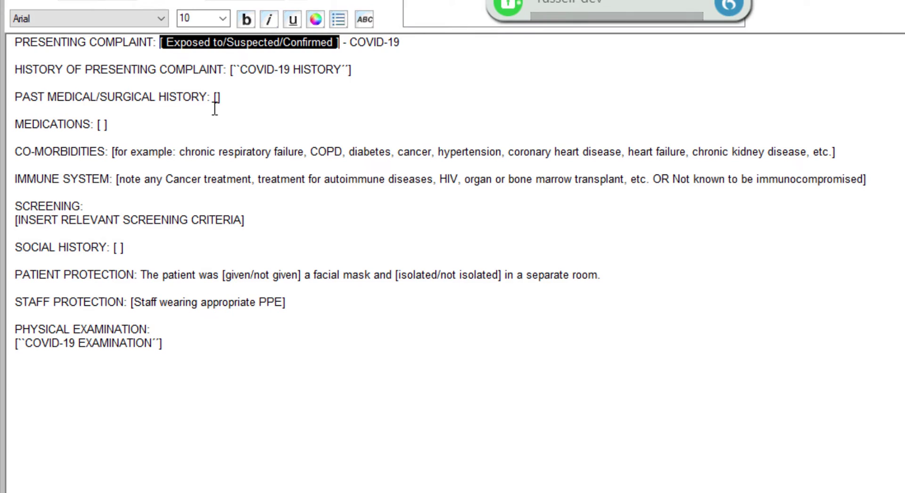
Dictate 'exposed' as the complaint, then 39, 14 days and fever into the history fields.
{"action": "type", "text": "exposed"}
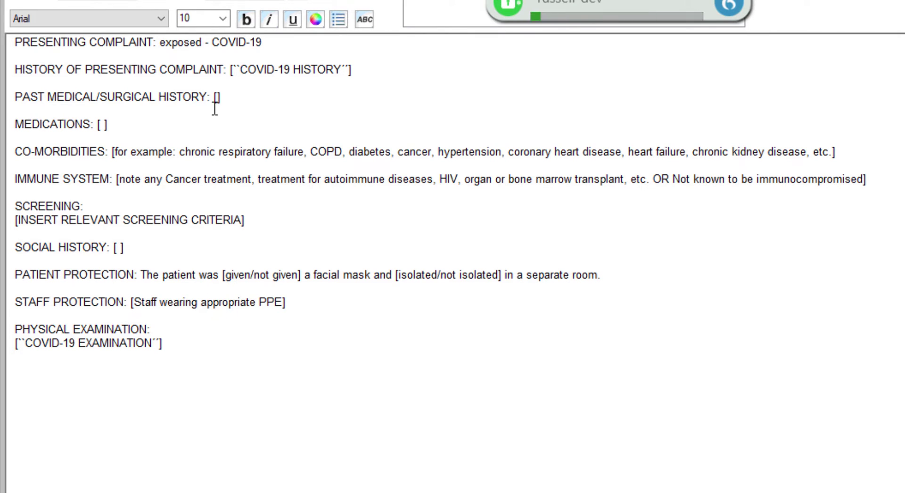
{"action": "key", "text": "Tab"}
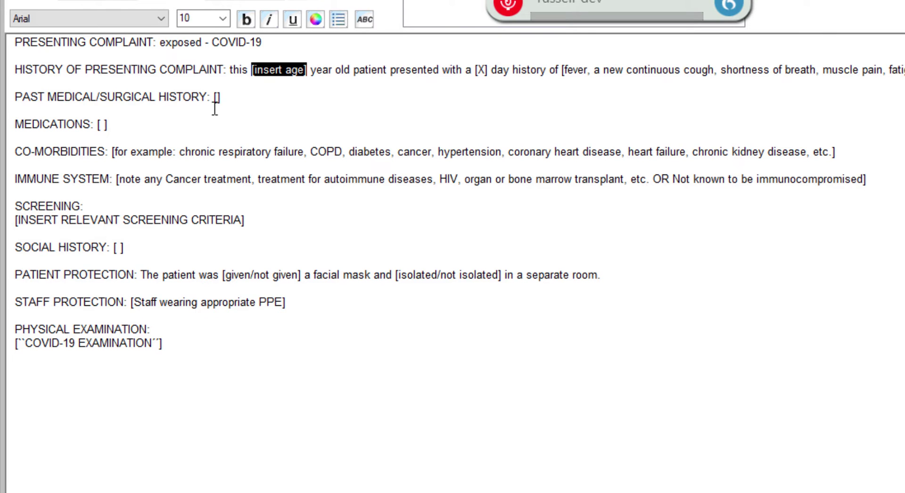
{"action": "type", "text": "39"}
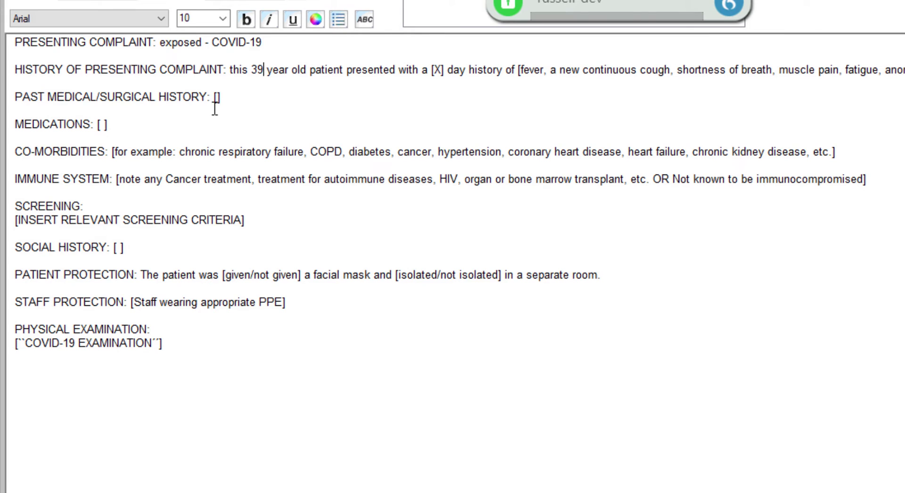
{"action": "key", "text": "Tab"}
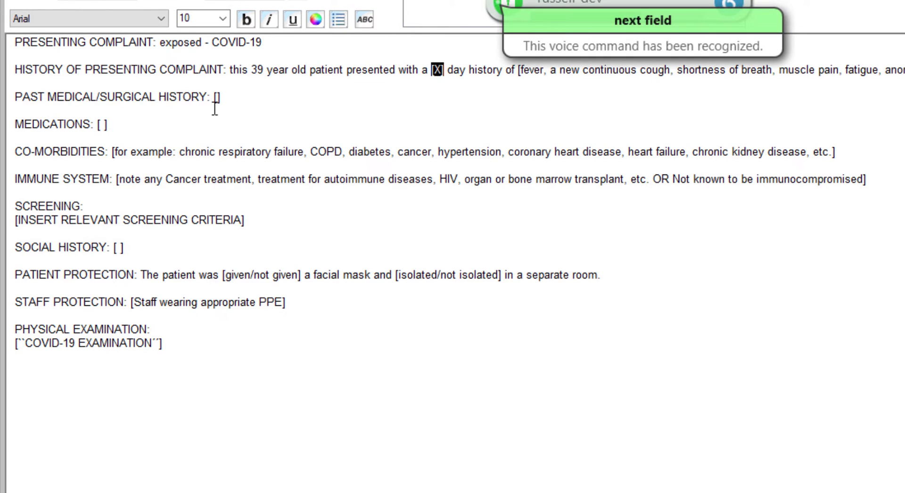
{"action": "type", "text": "14"}
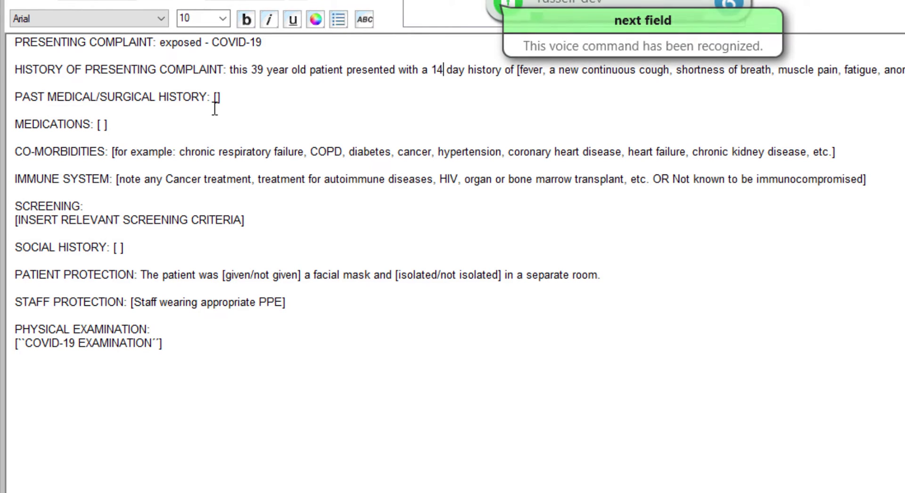
{"action": "key", "text": "Tab"}
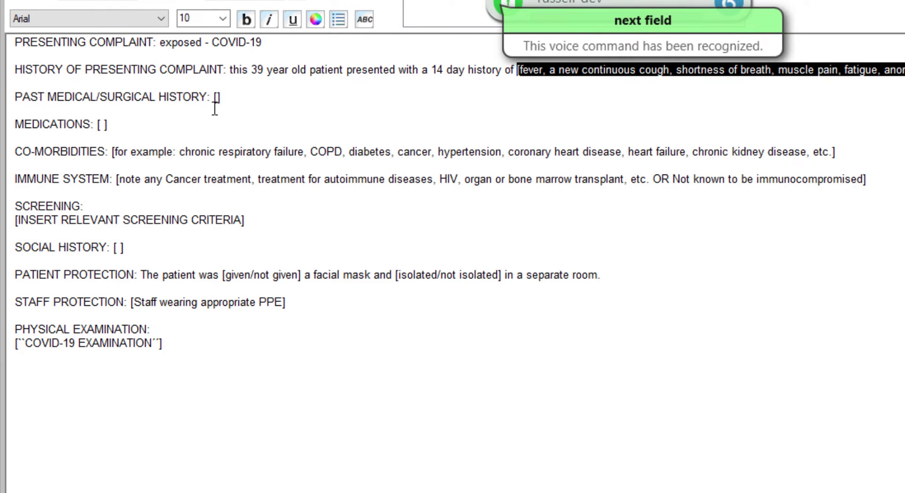
{"action": "type", "text": "fevere]."}
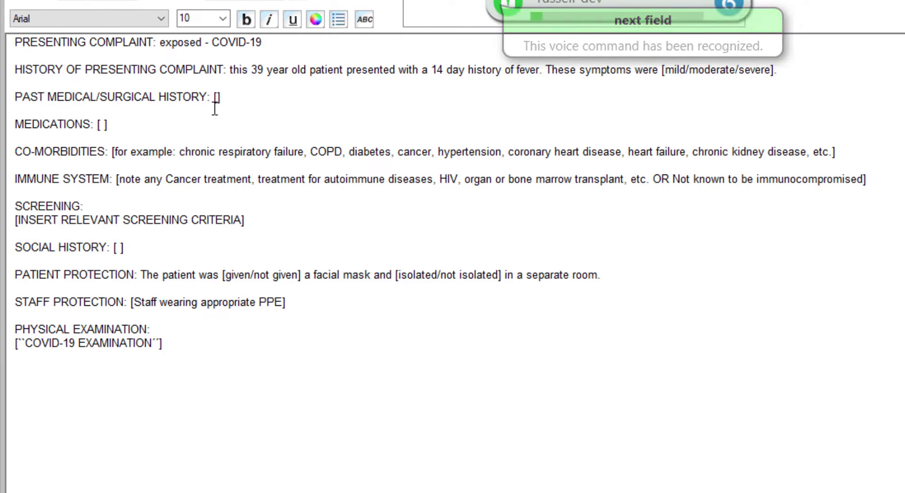
{"action": "key", "text": "Tab"}
Enter 'mild' as the symptom severity.
{"action": "type", "text": "mild"}
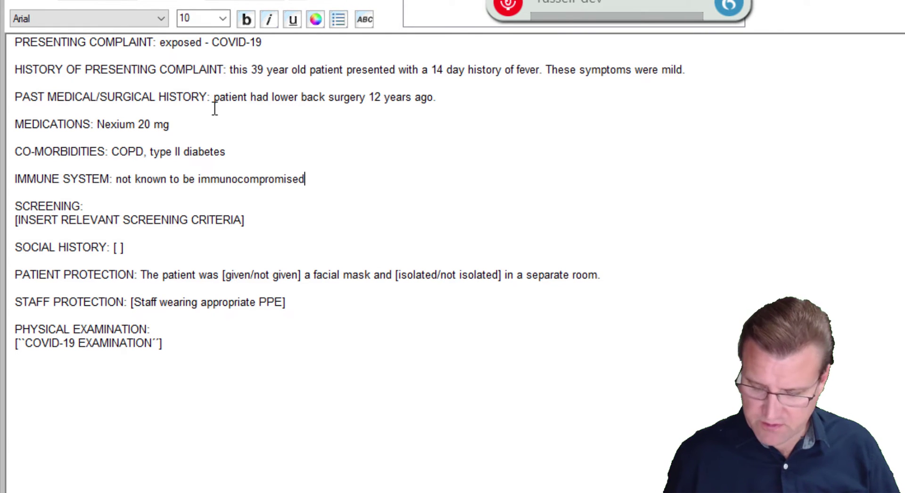
Step through the remaining template fields, including staff protection and examination.
{"action": "key", "text": "Tab"}
{"action": "key", "text": "Tab"}
{"action": "key", "text": "Tab"}
{"action": "key", "text": "Tab"}
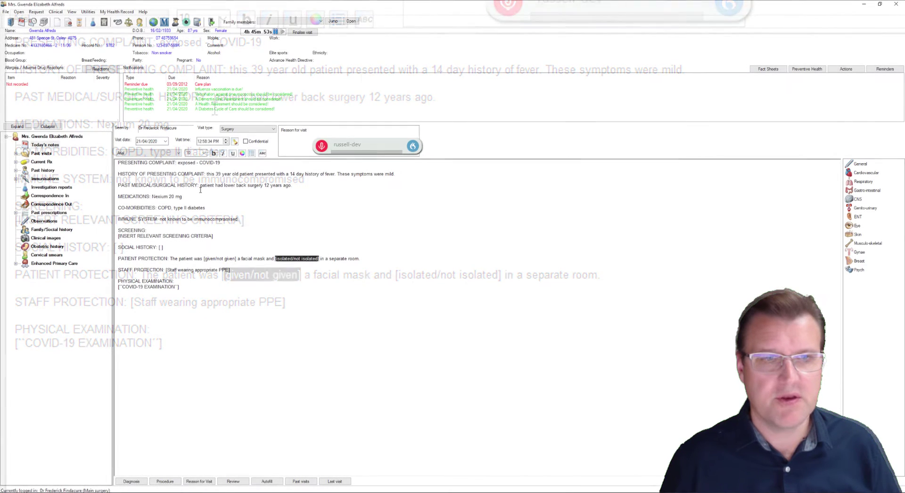
{"action": "key", "text": "Tab"}
{"action": "key", "text": "Tab"}
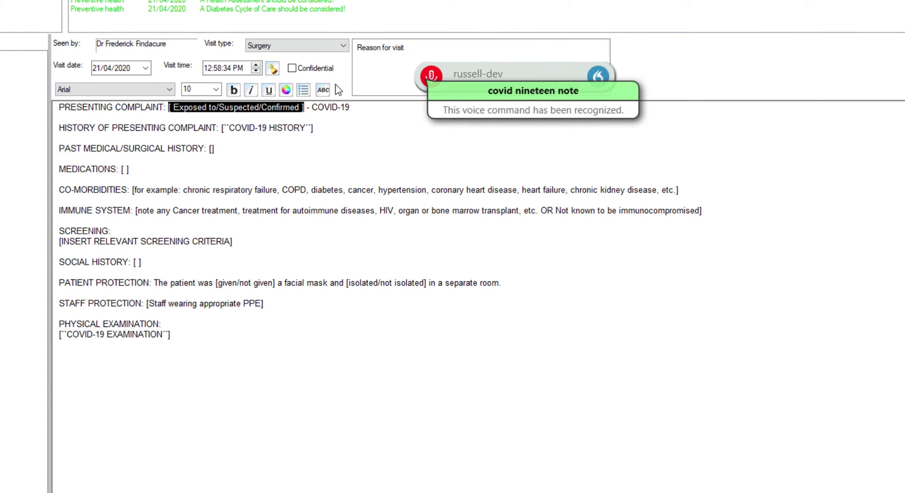
Delete all the COVID-19 template text from the note and turn dictation listening on.
{"action": "left_click_drag", "start_coordinate": [305, 128], "coordinate": [231, 137]}
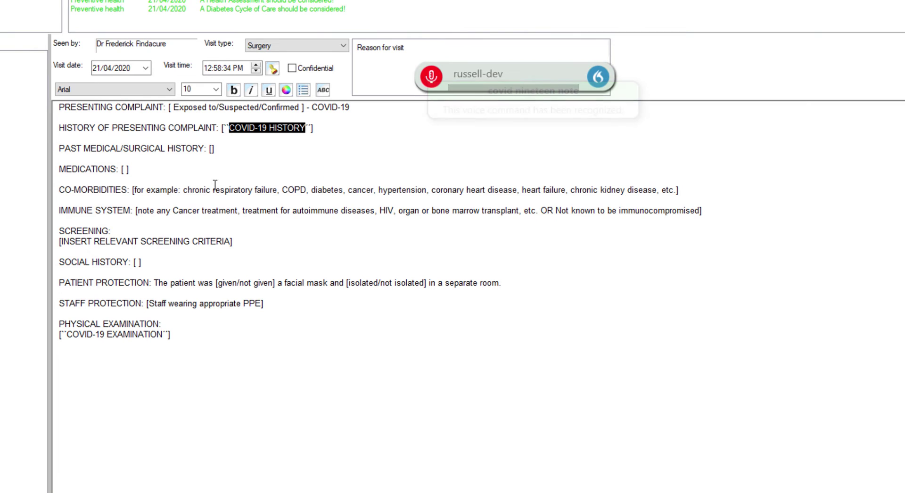
{"action": "left_click", "coordinate": [202, 338]}
{"action": "left_click_drag", "start_coordinate": [215, 346], "coordinate": [59, 107]}
{"action": "key", "text": "Delete"}
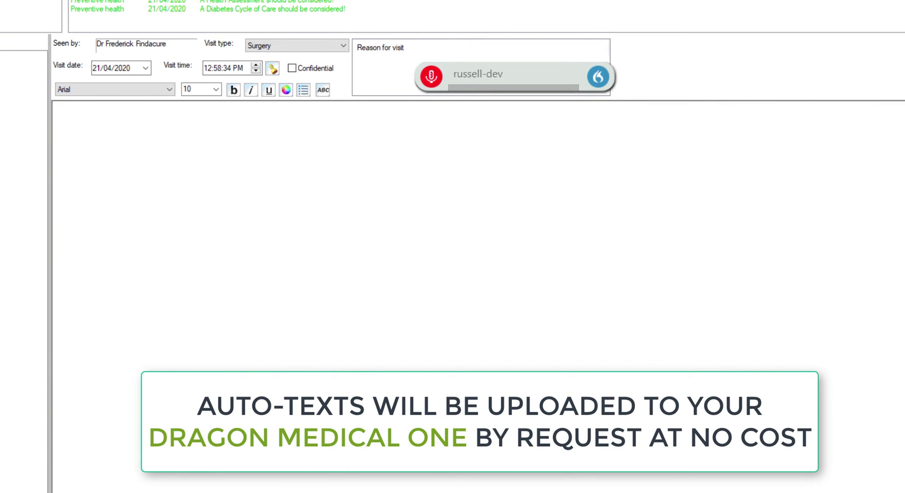
{"action": "key", "text": "F4"}
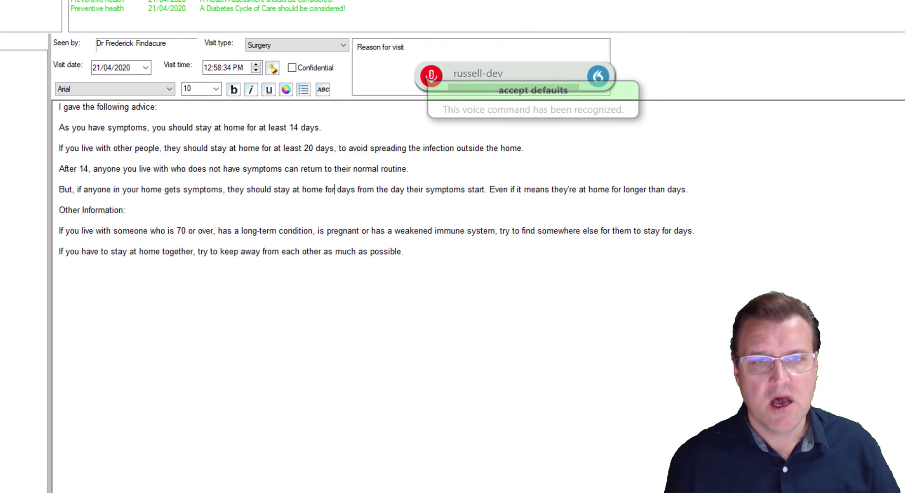
Open Dragon's Manage Auto-texts window and select the COVID-19 Examination auto-text.
{"action": "left_click_drag", "start_coordinate": [533, 74], "coordinate": [728, 66]}
{"action": "left_click", "coordinate": [803, 66]}
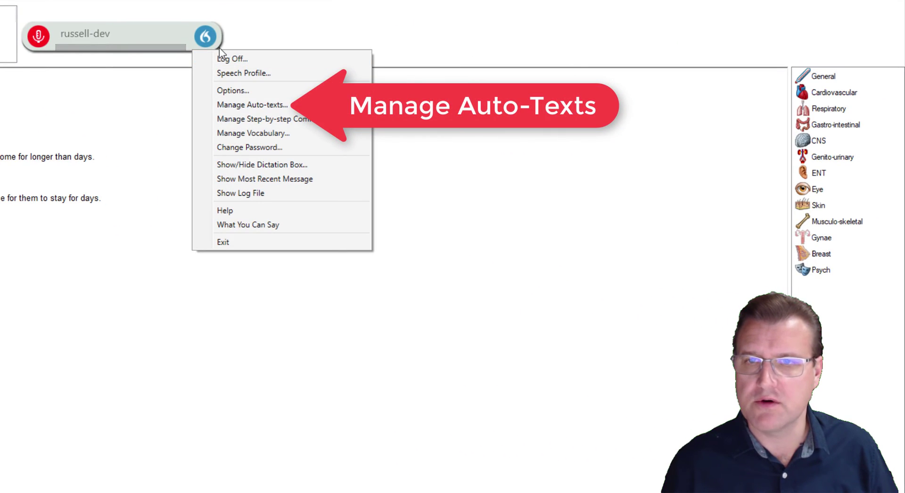
{"action": "left_click", "coordinate": [264, 105]}
{"action": "left_click_drag", "start_coordinate": [0, 47], "coordinate": [396, 71]}
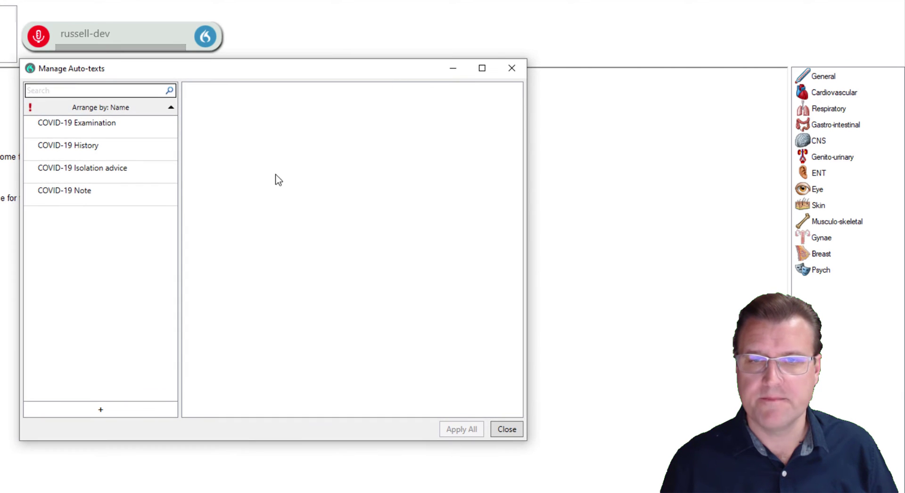
{"action": "left_click", "coordinate": [96, 131]}
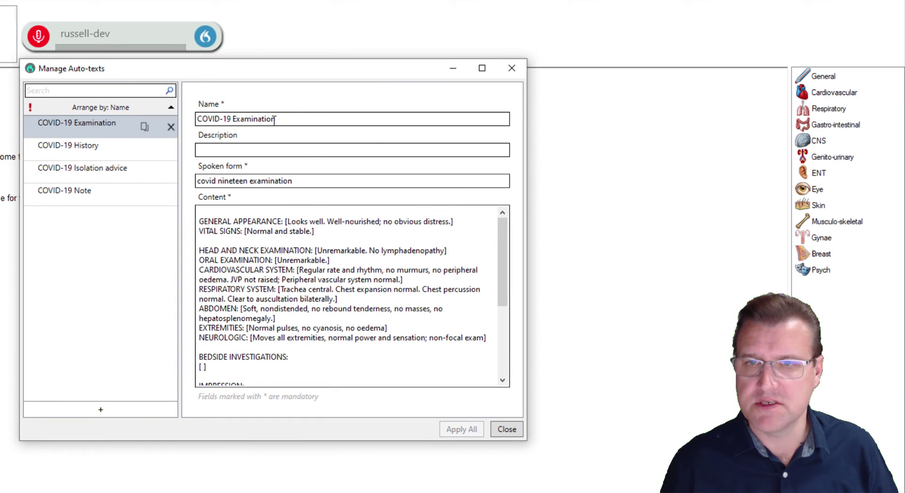
Undo a stray 'vdf' edit in its content and inspect the spoken form 'covid nineteen examination'.
{"action": "left_click", "coordinate": [321, 228]}
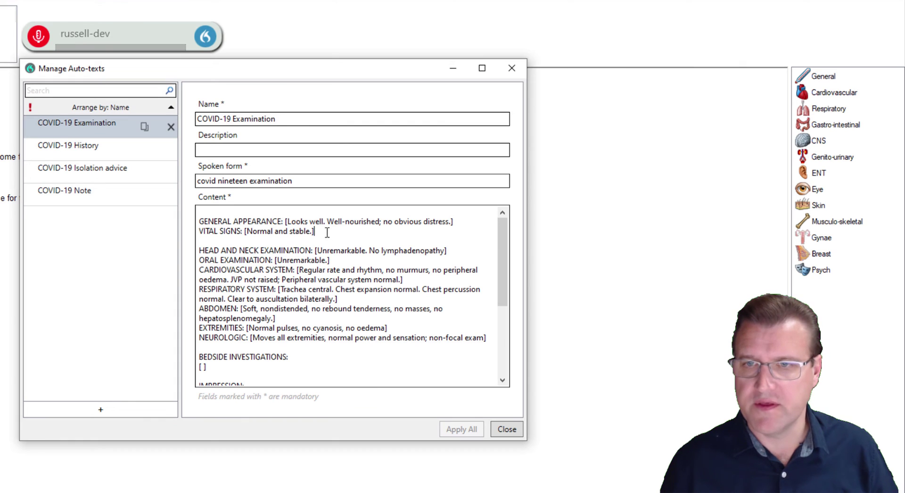
{"action": "type", "text": "vdf"}
{"action": "key", "text": "ctrl+z"}
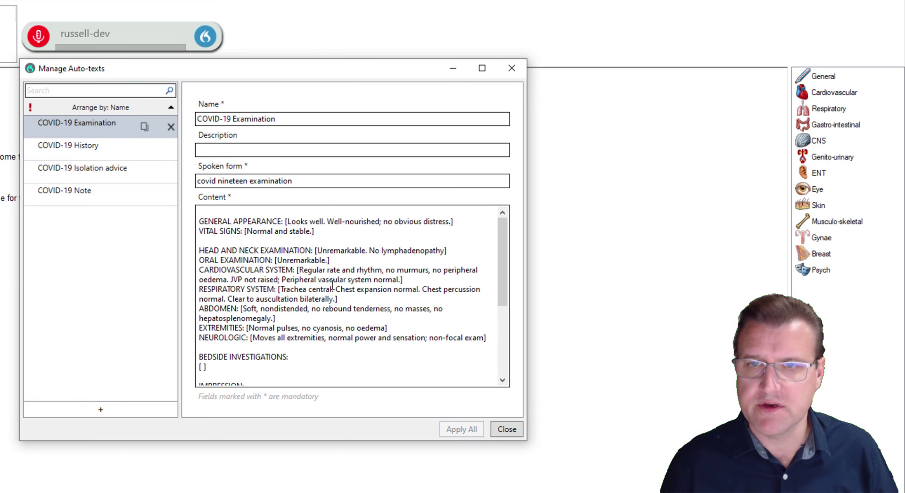
{"action": "left_click_drag", "start_coordinate": [310, 184], "coordinate": [190, 179]}
{"action": "left_click", "coordinate": [300, 180]}
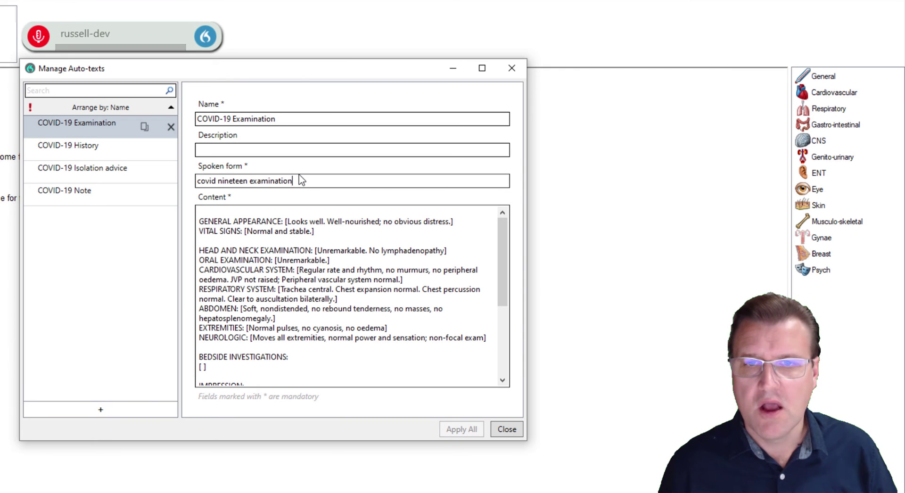
Close the Manage Auto-texts window and switch to the voicerecognition.com.au Chrome tab.
{"action": "left_click", "coordinate": [506, 74]}
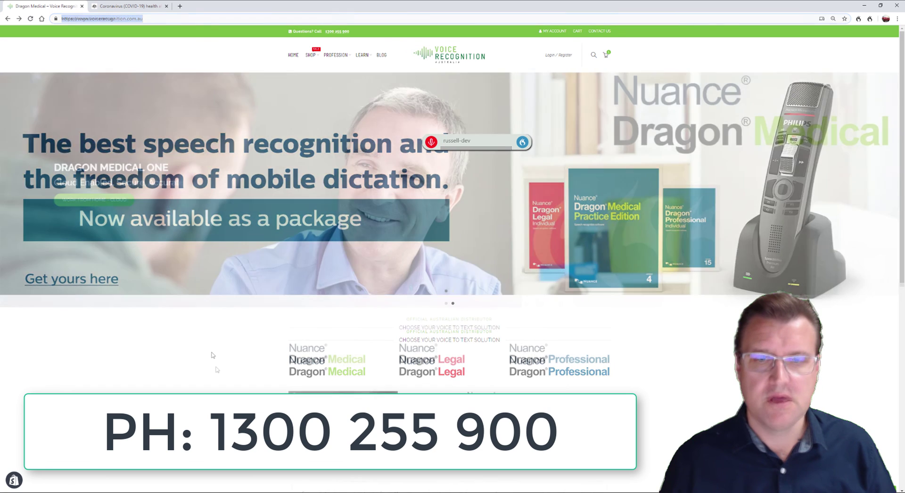
{"action": "left_click", "coordinate": [217, 369]}
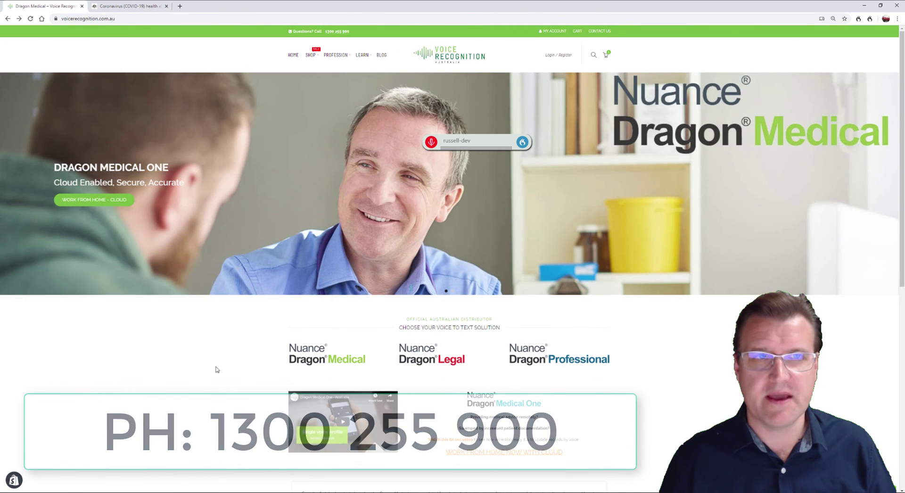